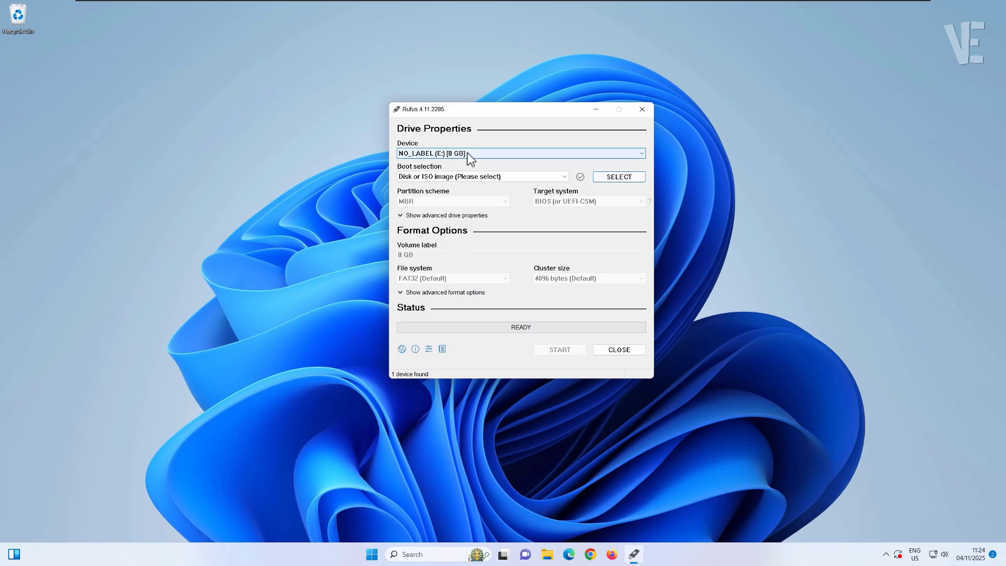
# - Start formatting the 8 GB drive as non-bootable GPT, which fails as write-protected
pyautogui.click(462, 176)
pyautogui.click(428, 206)
pyautogui.click(424, 219)
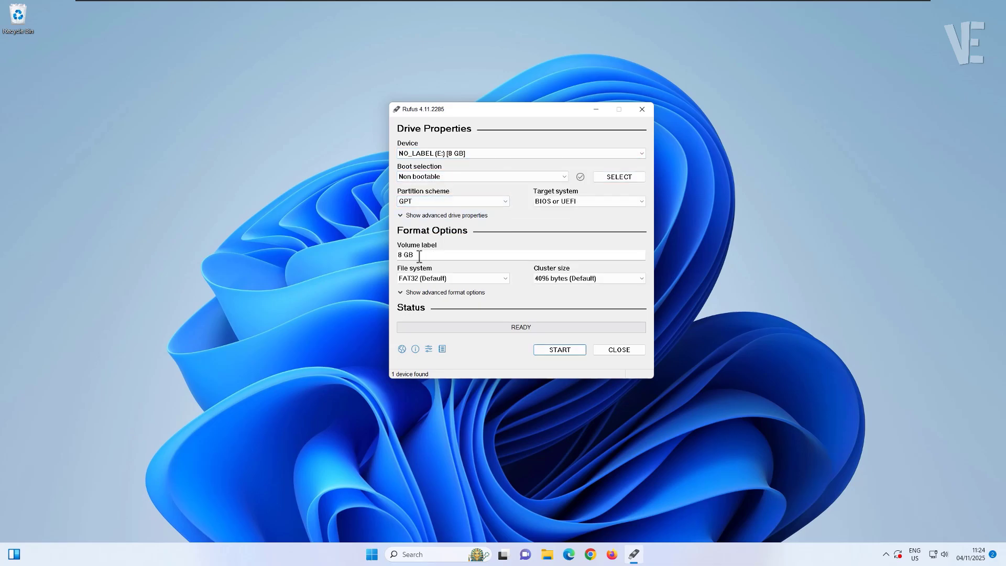
pyautogui.click(561, 246)
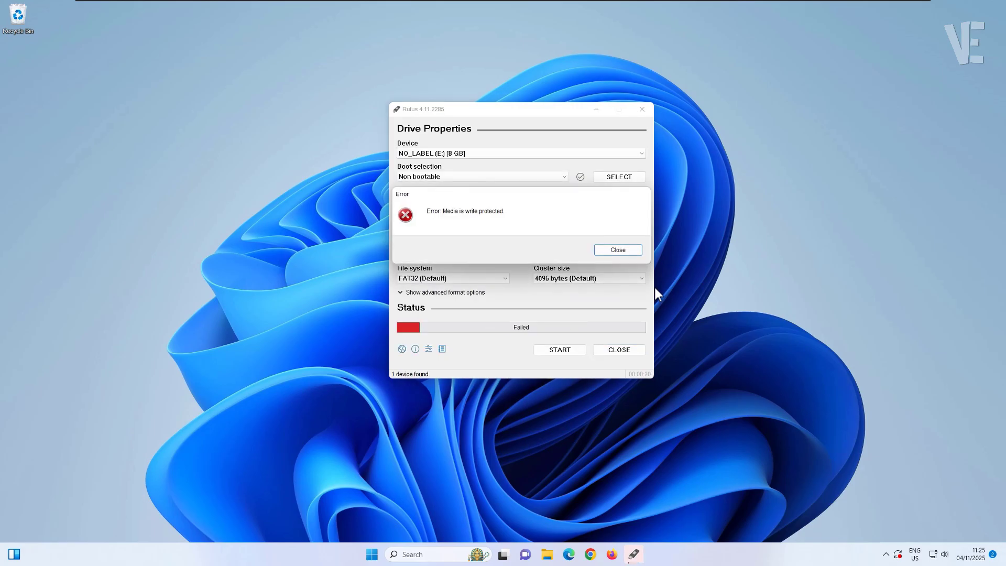
# - Move the write-protected error message aside to reveal Rufus's settings
pyautogui.moveTo(519, 195); pyautogui.dragTo(558, 236)
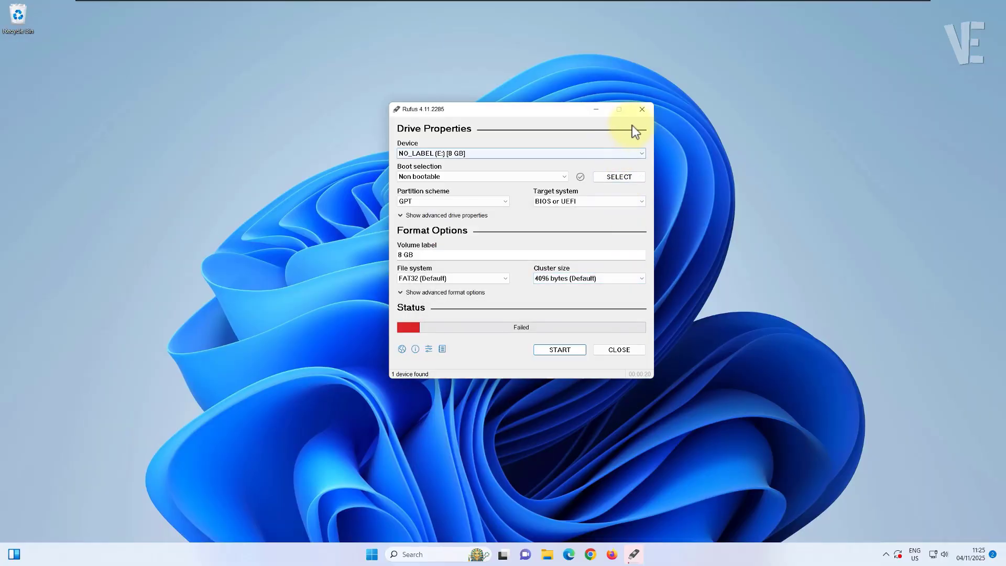
# - Close Rufus and launch Command Prompt as administrator from Start search, approving UAC
pyautogui.click(644, 110)
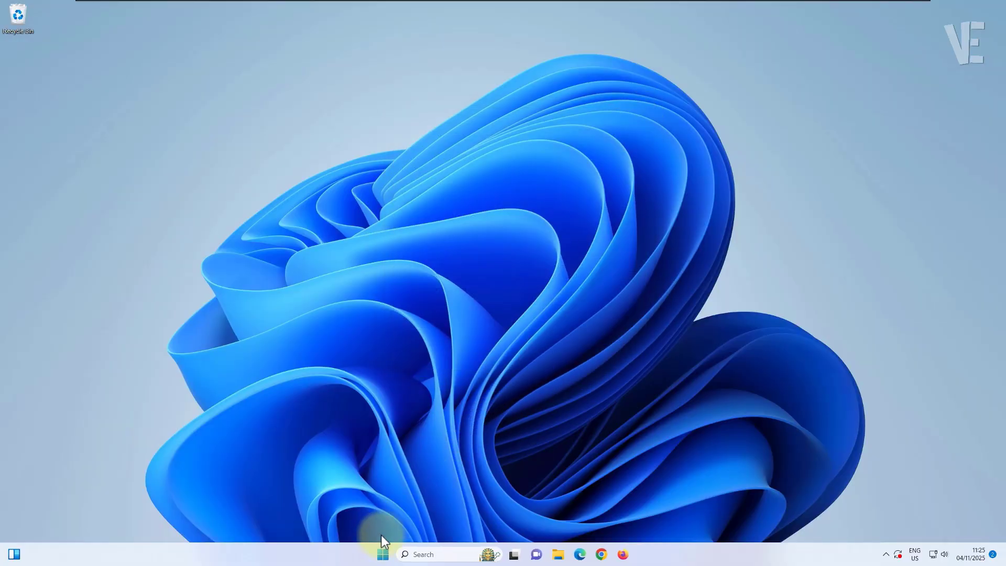
pyautogui.click(383, 552)
pyautogui.click(439, 205)
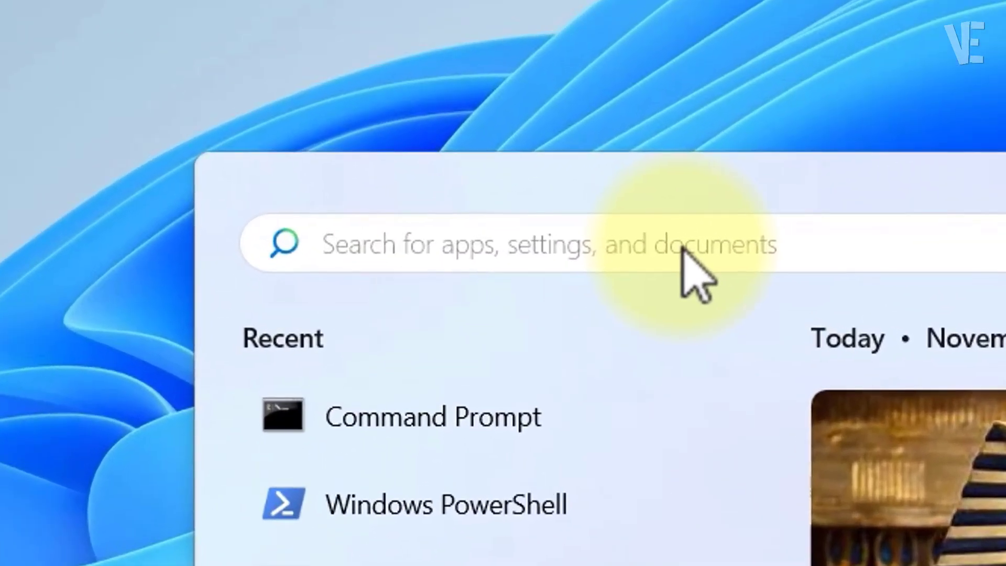
pyautogui.write('cmd')
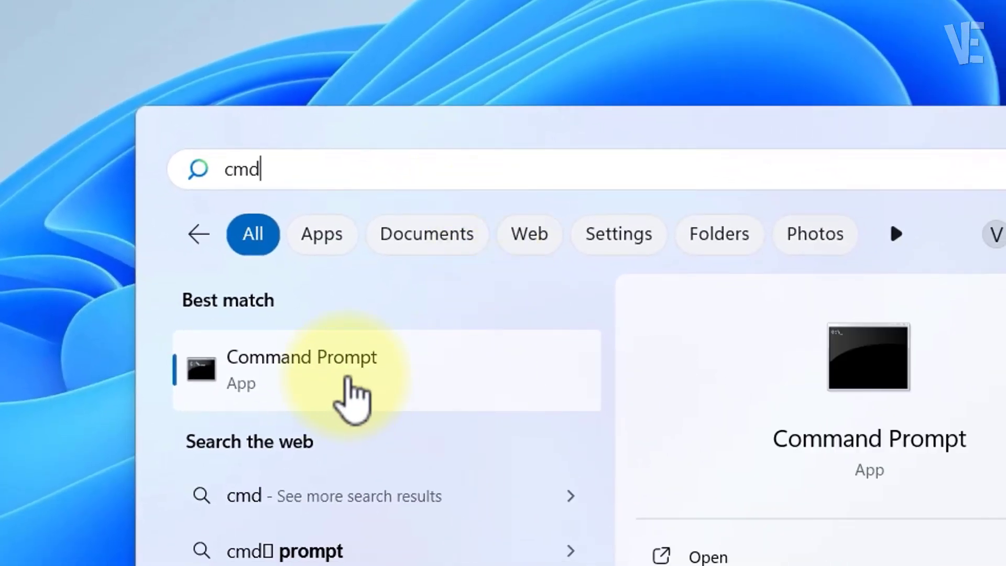
pyautogui.rightClick(352, 380)
pyautogui.click(440, 414)
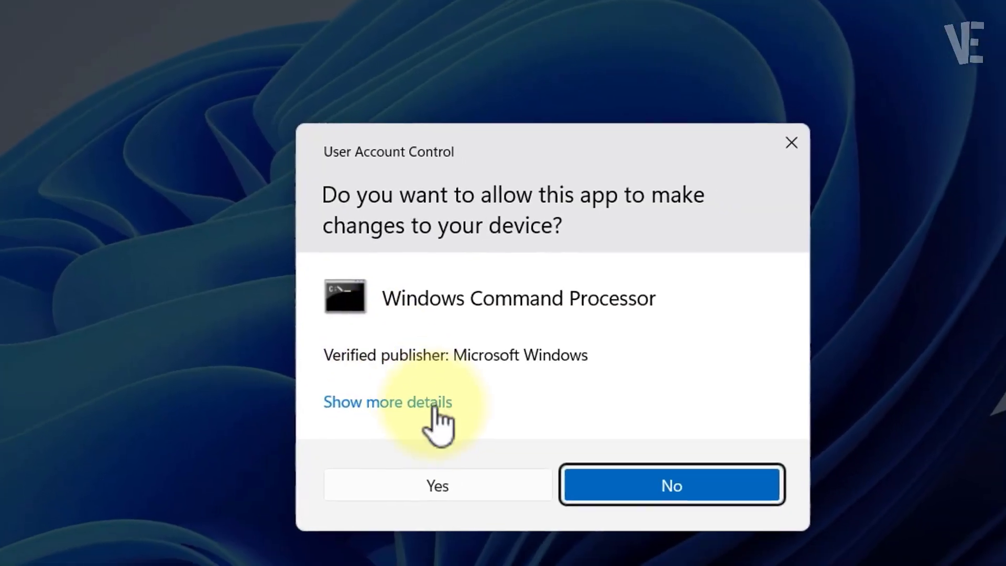
pyautogui.click(428, 456)
pyautogui.write('diskpart')
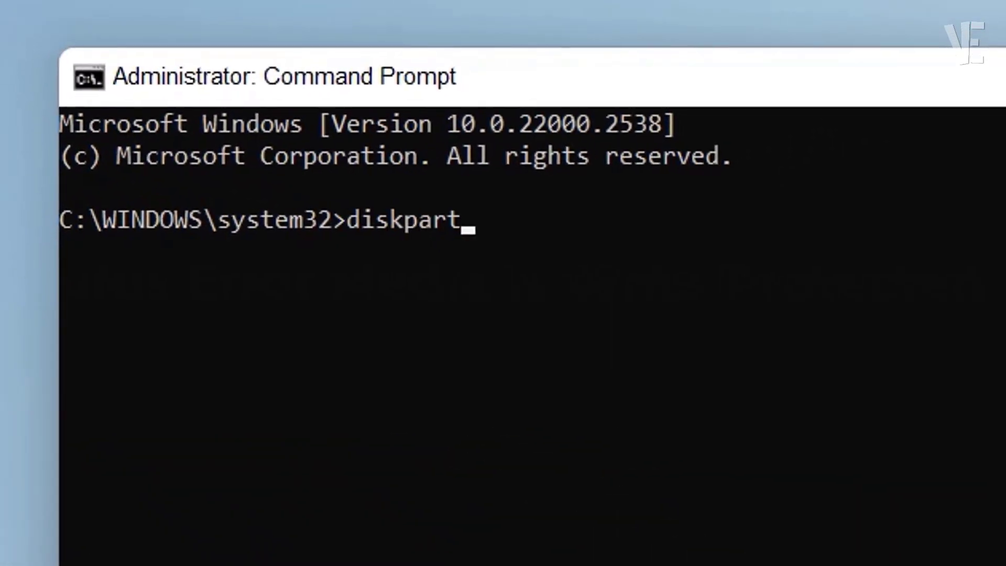
# - Run diskpart and list disk, point out Disk 1 (7633 MB), then select disk 1
pyautogui.press('Return')
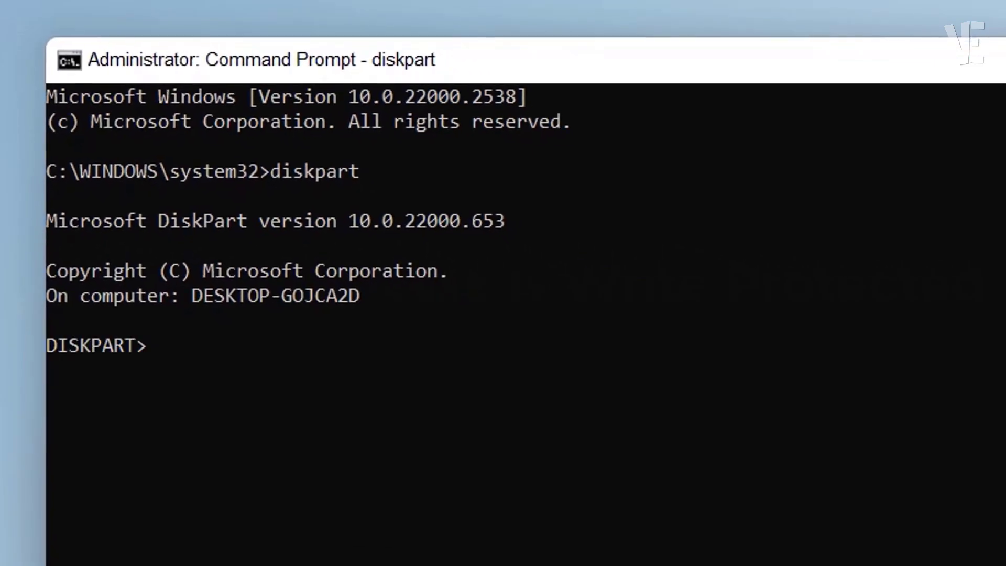
pyautogui.write('list disk')
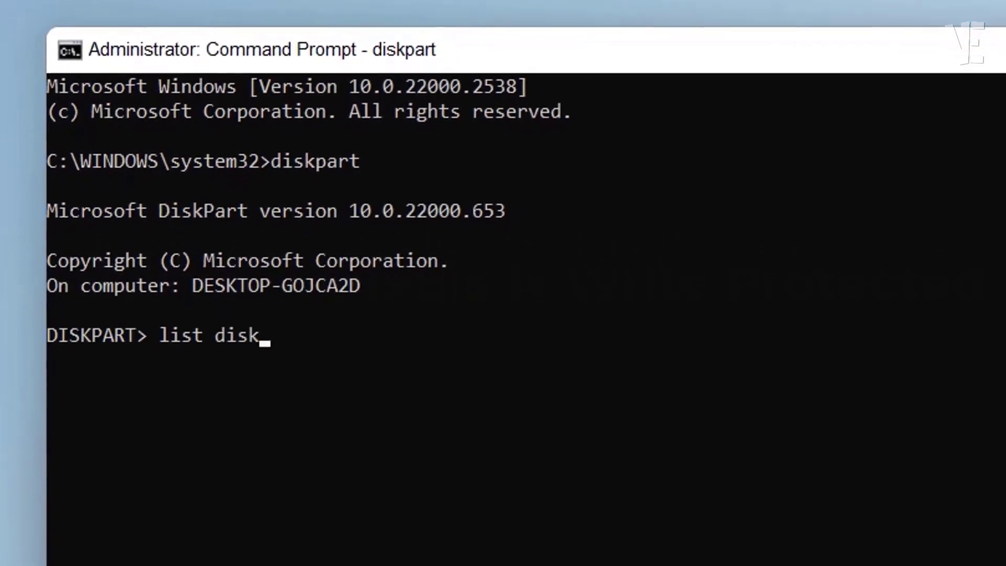
pyautogui.press('Return')
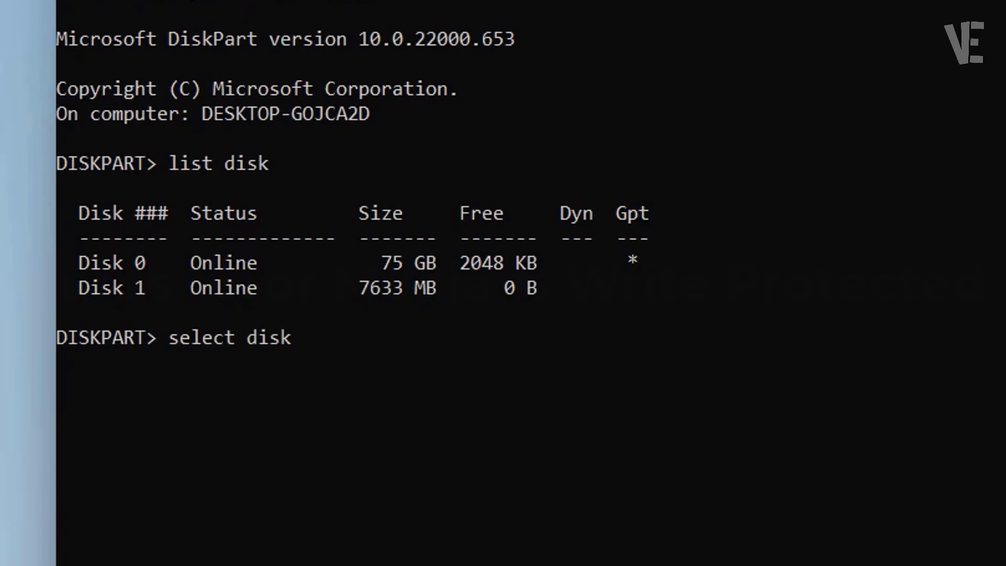
pyautogui.moveTo(167, 288); pyautogui.dragTo(70, 293)
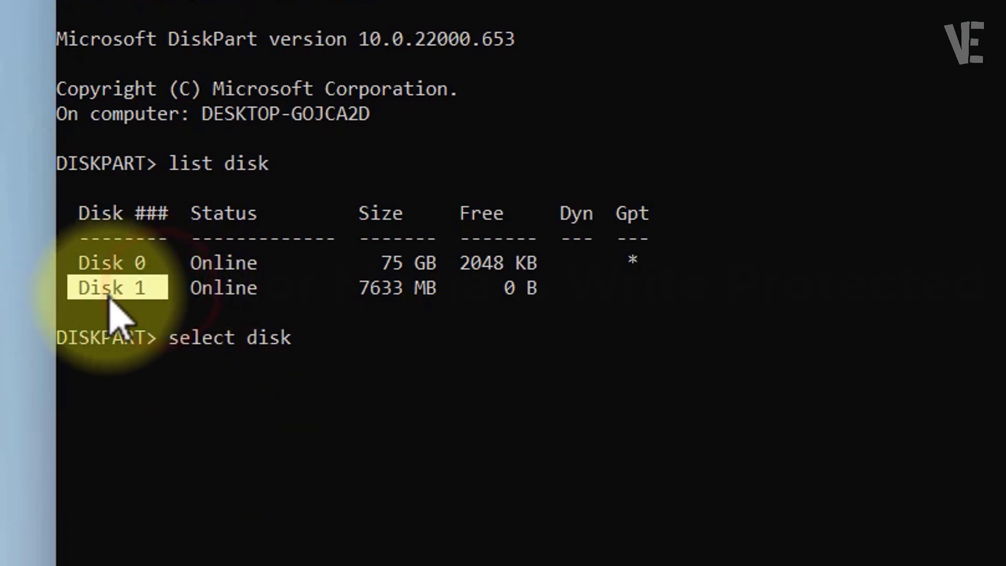
pyautogui.moveTo(450, 289); pyautogui.dragTo(350, 291)
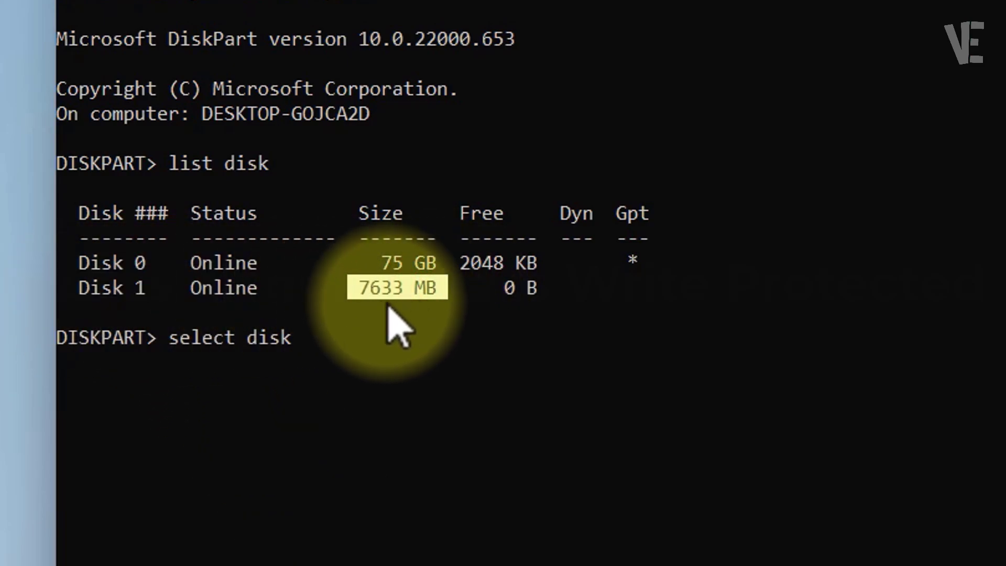
pyautogui.doubleClick(140, 288)
pyautogui.write('1')
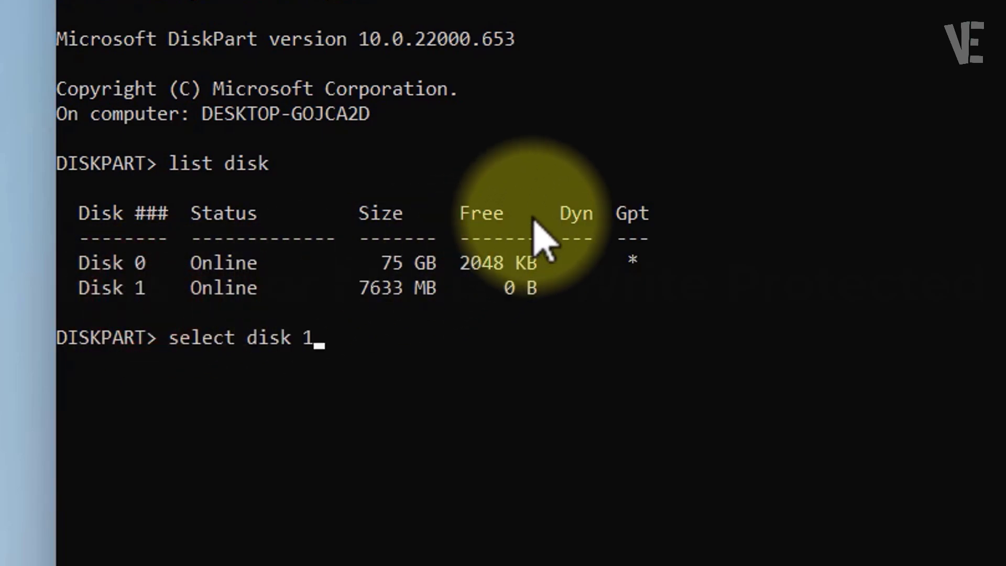
pyautogui.press('Return')
pyautogui.write('attributes disk clear readonly')
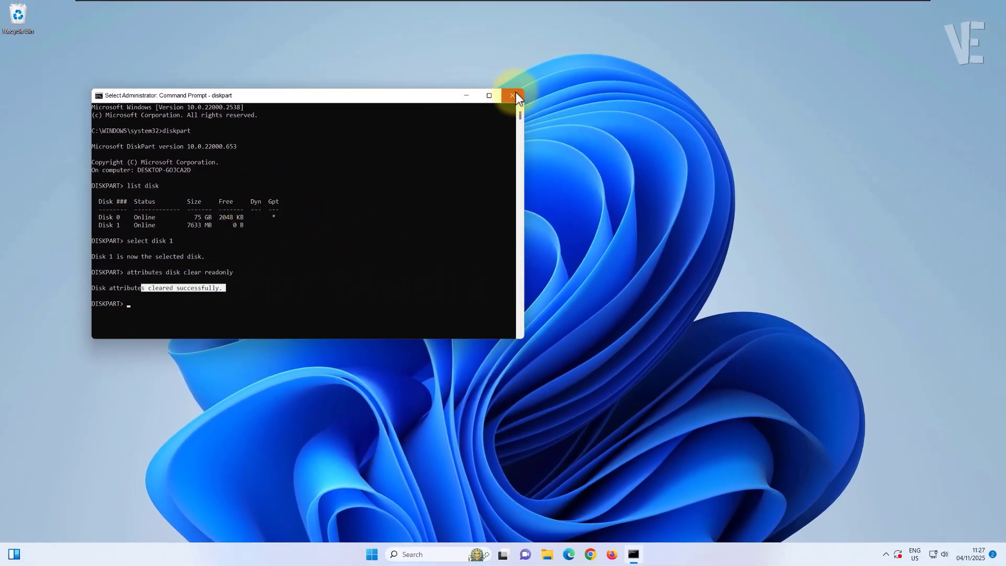
# - Close the Command Prompt window once Disk 1's read-only attribute is cleared
pyautogui.click(516, 92)
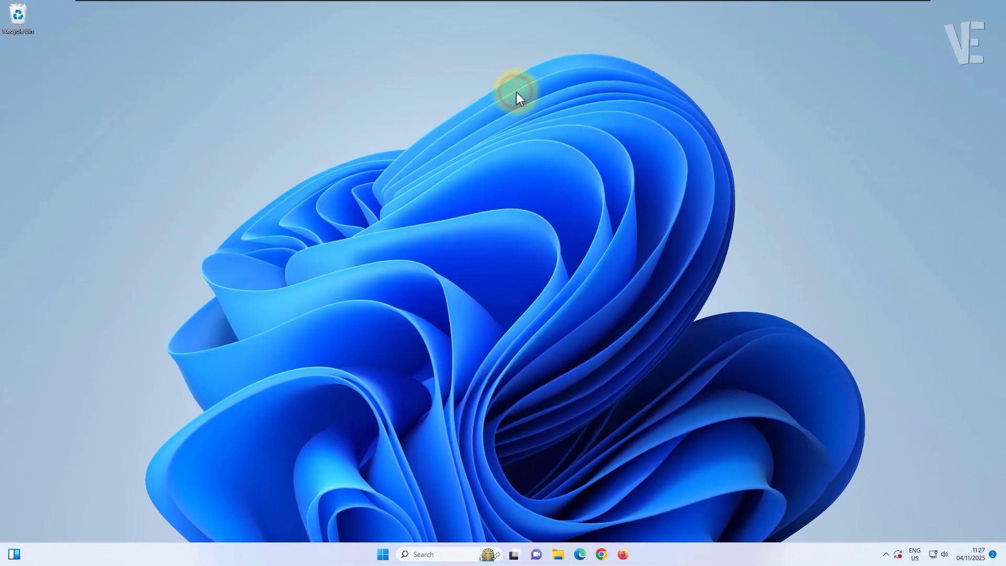
# - Relaunch rufus-4.11 from Downloads as administrator and format the USB drive, accepting the data-loss warning
pyautogui.click(559, 554)
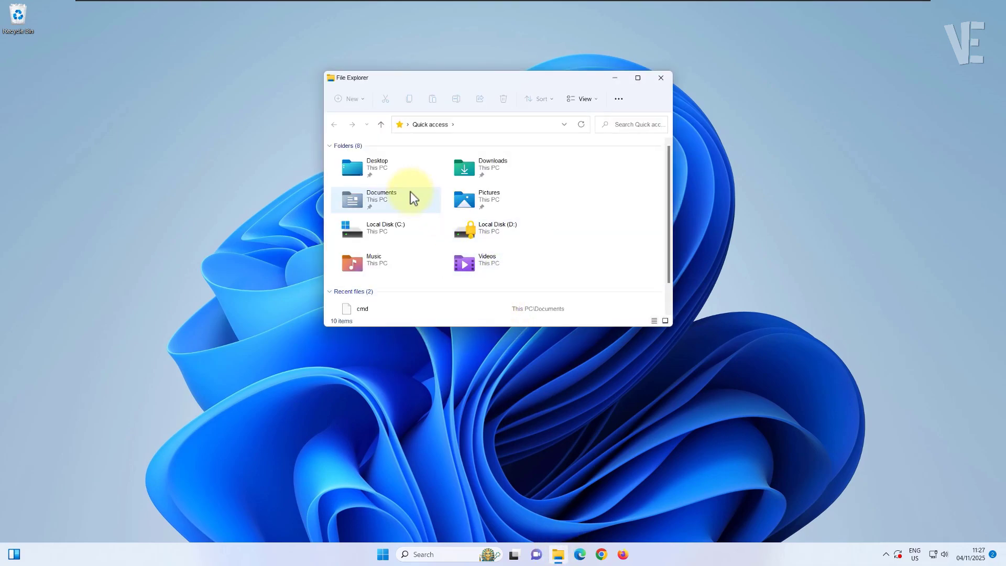
pyautogui.doubleClick(493, 167)
pyautogui.doubleClick(354, 196)
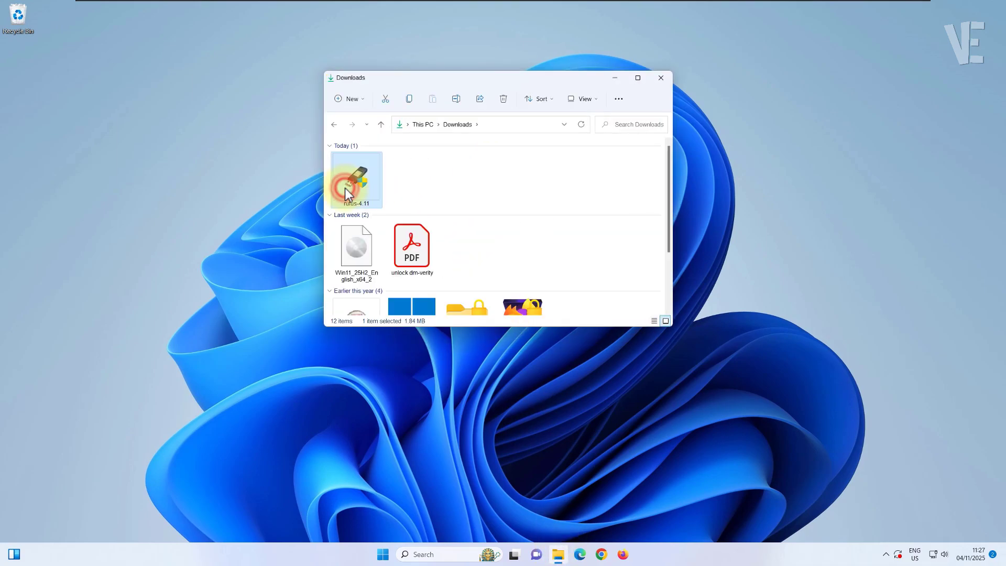
pyautogui.click(478, 354)
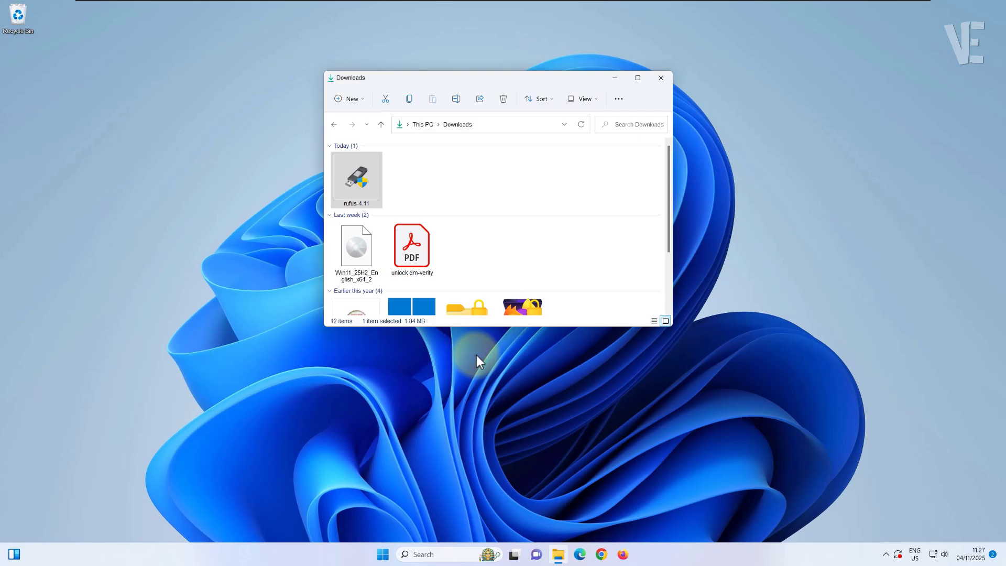
pyautogui.press('Return')
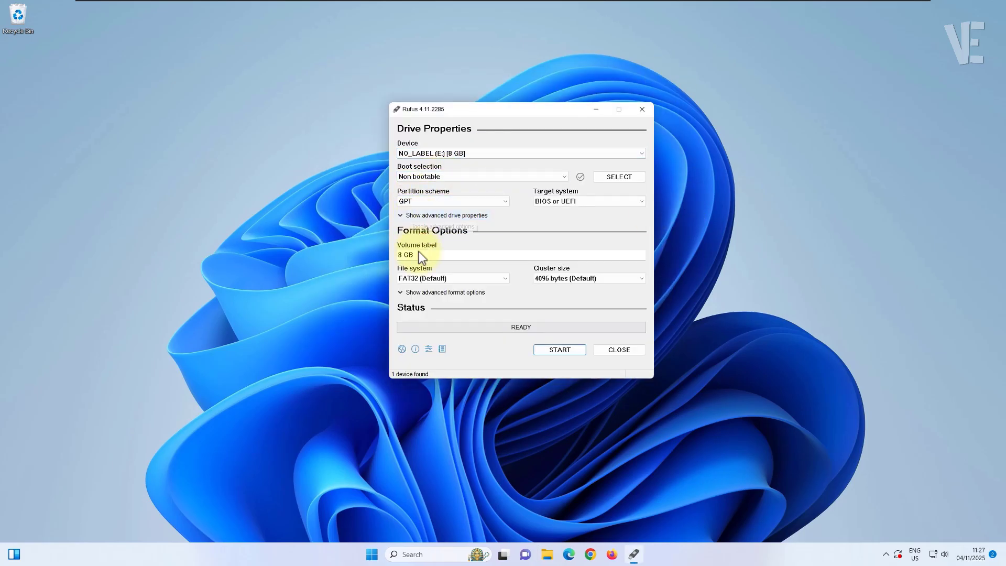
pyautogui.click(567, 249)
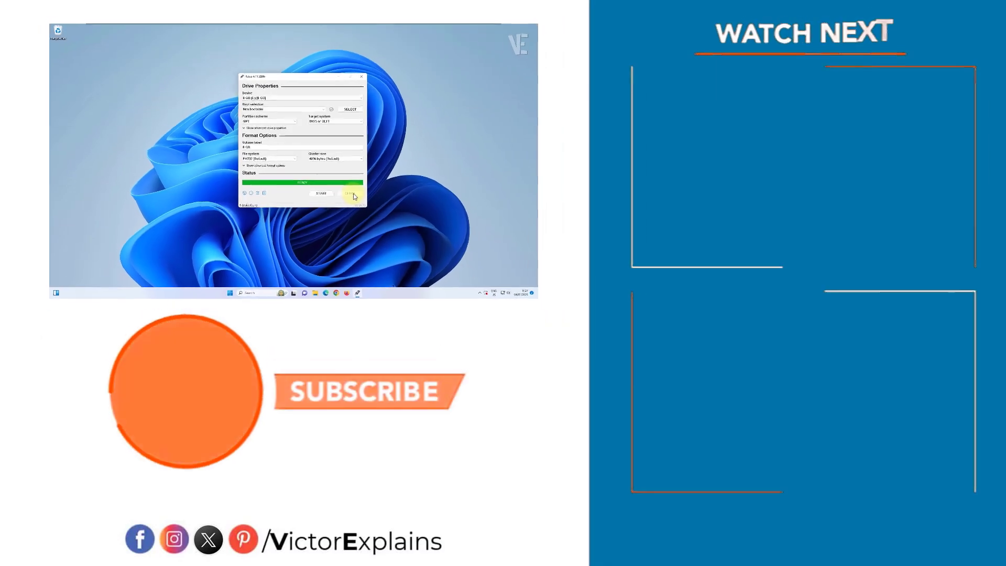
# - Close Rufus, open File Explorer with Win+E, and go to This PC via the breadcrumb
pyautogui.click(353, 193)
pyautogui.press('super+e')
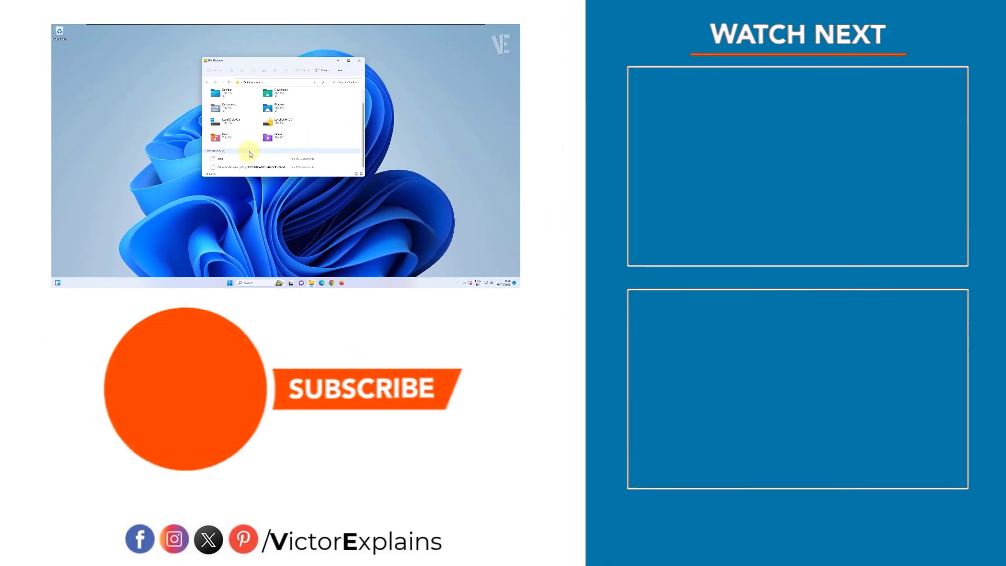
pyautogui.scroll(2, 250, 154)
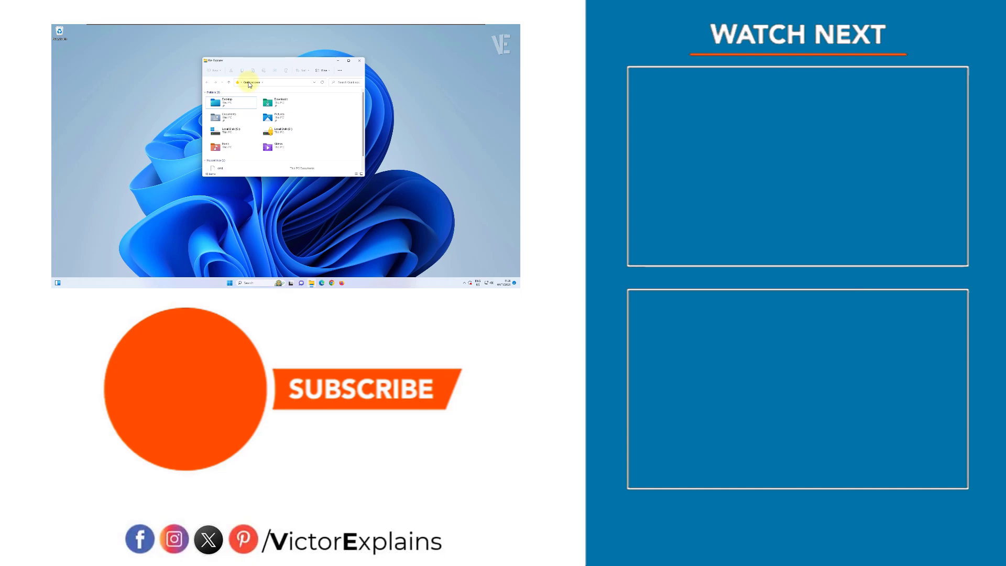
pyautogui.click(242, 83)
pyautogui.click(263, 132)
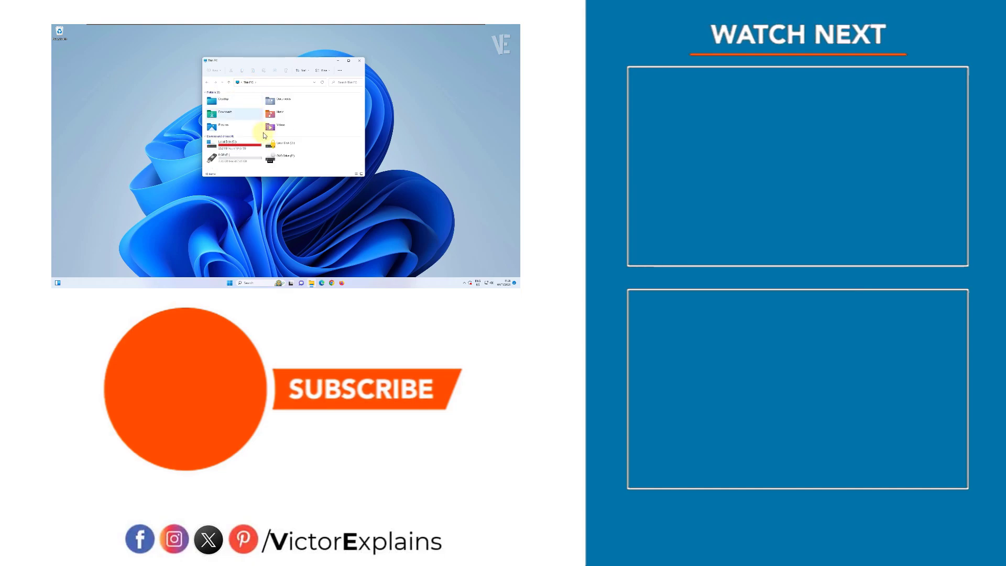